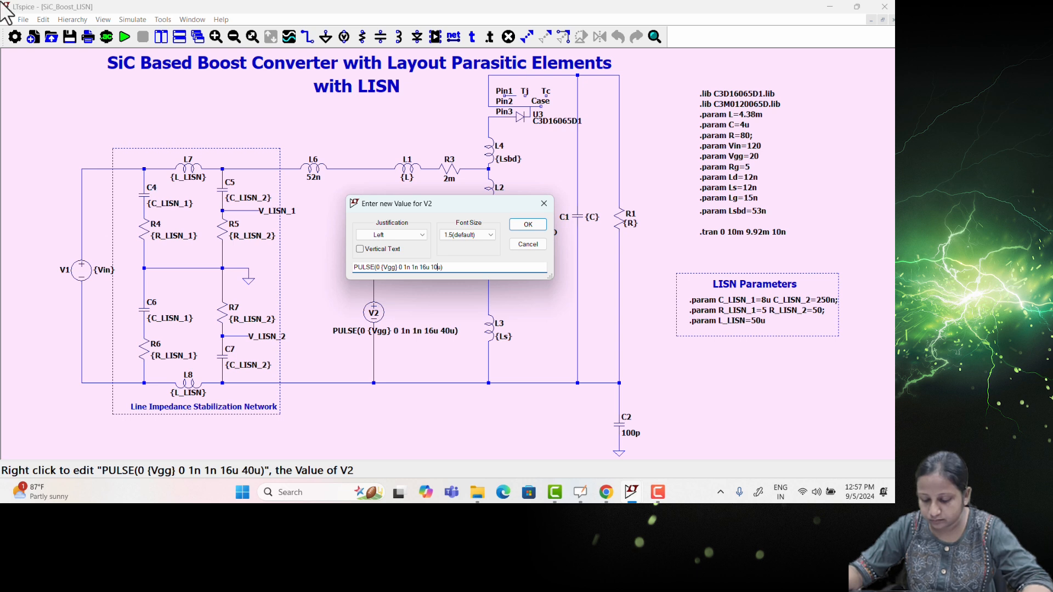
- Set the on-time of pulse source V2 to 4u
{"action": "key", "text": "BackSpace"}
{"action": "key", "text": "BackSpace"}
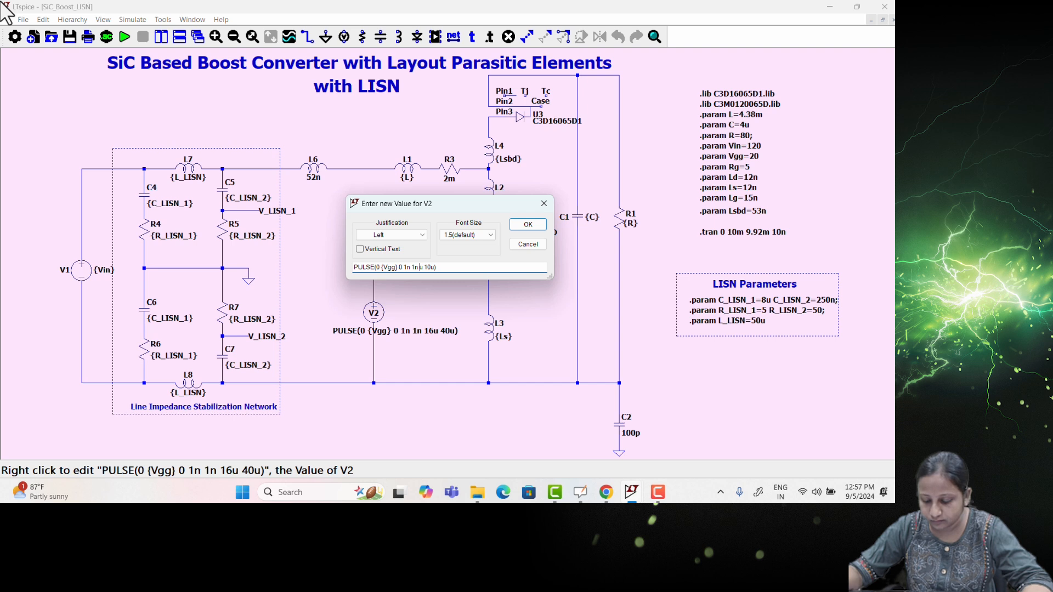
{"action": "type", "text": "4"}
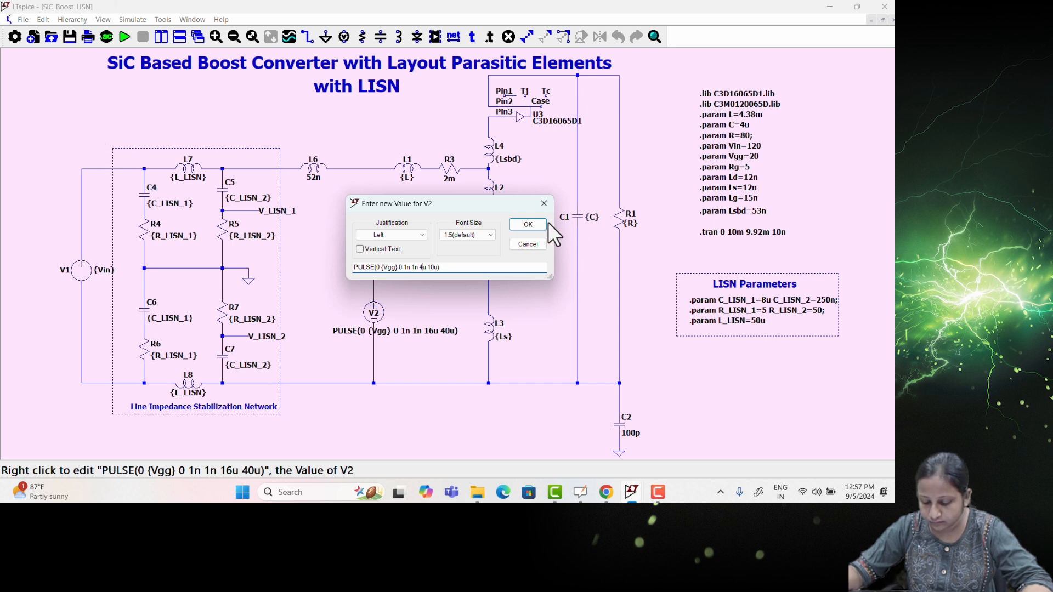
{"action": "left_click", "coordinate": [521, 225]}
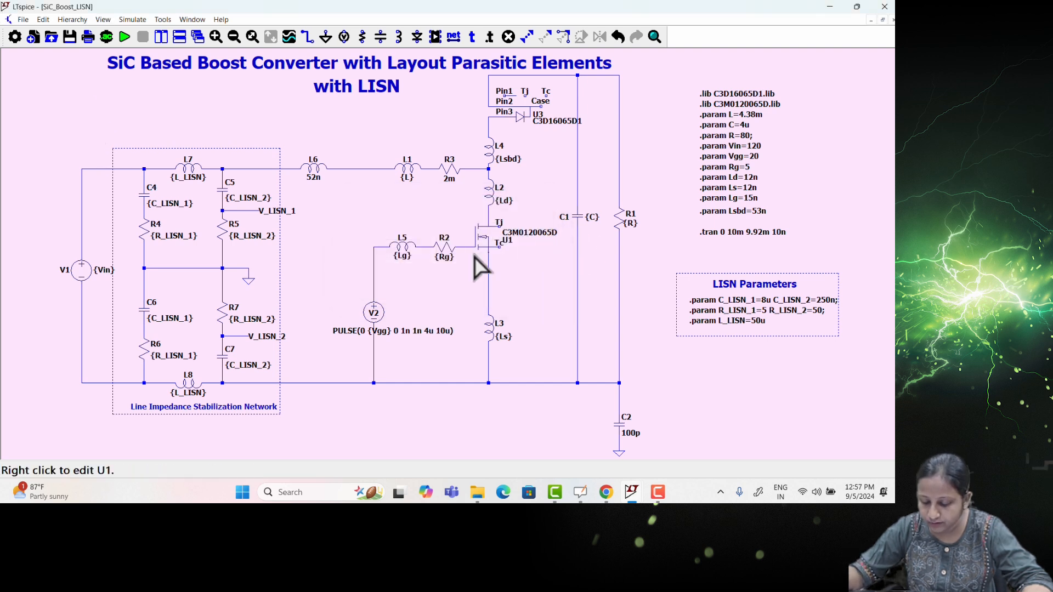
- Run the transient simulation and plot the differential voltage across load resistor R1
{"action": "left_click", "coordinate": [124, 37]}
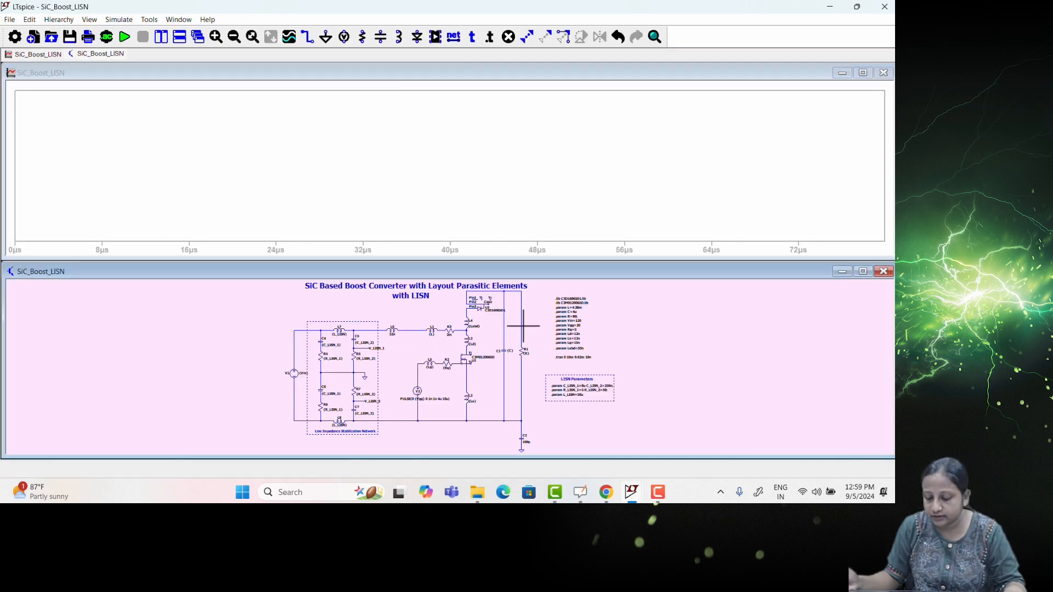
{"action": "left_click_drag", "start_coordinate": [522, 327], "coordinate": [523, 387]}
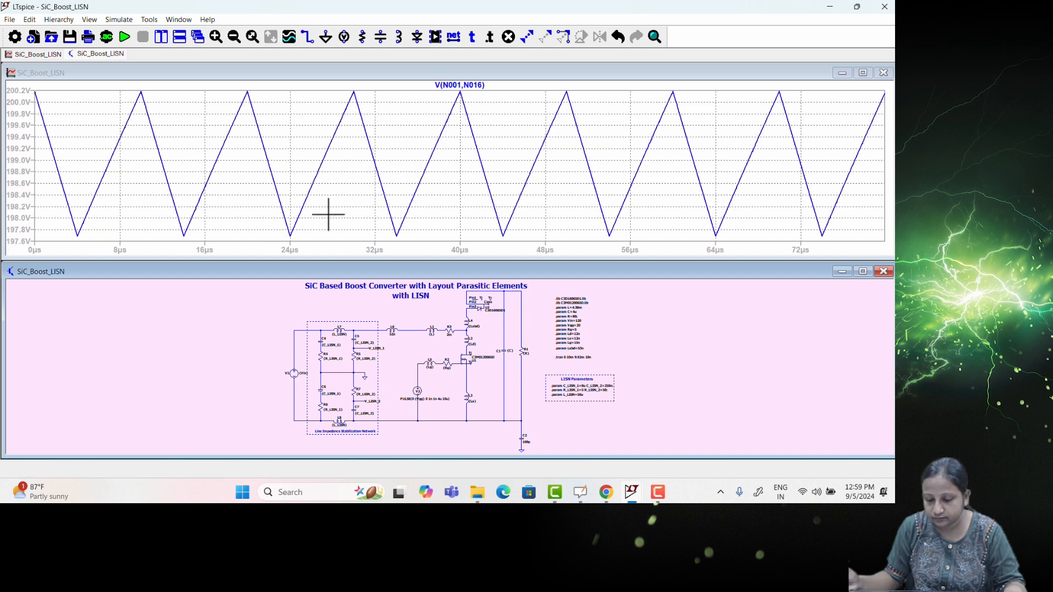
- Compute the FFT of V(v_lisn_1) and V(v_lisn_2) over the full extent of the simulation data
{"action": "right_click", "coordinate": [427, 119]}
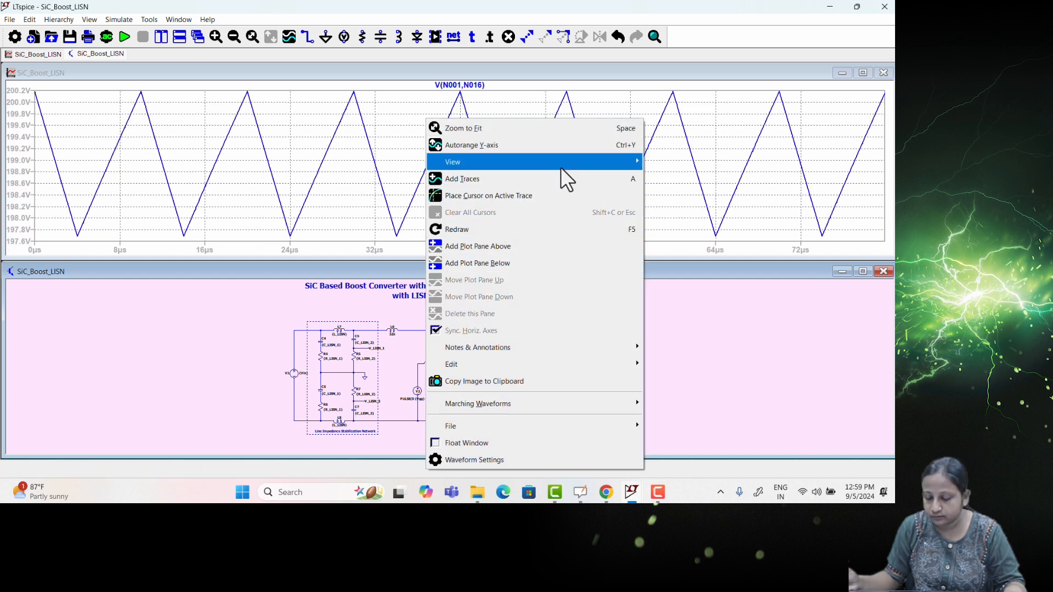
{"action": "mouse_move", "coordinate": [574, 161]}
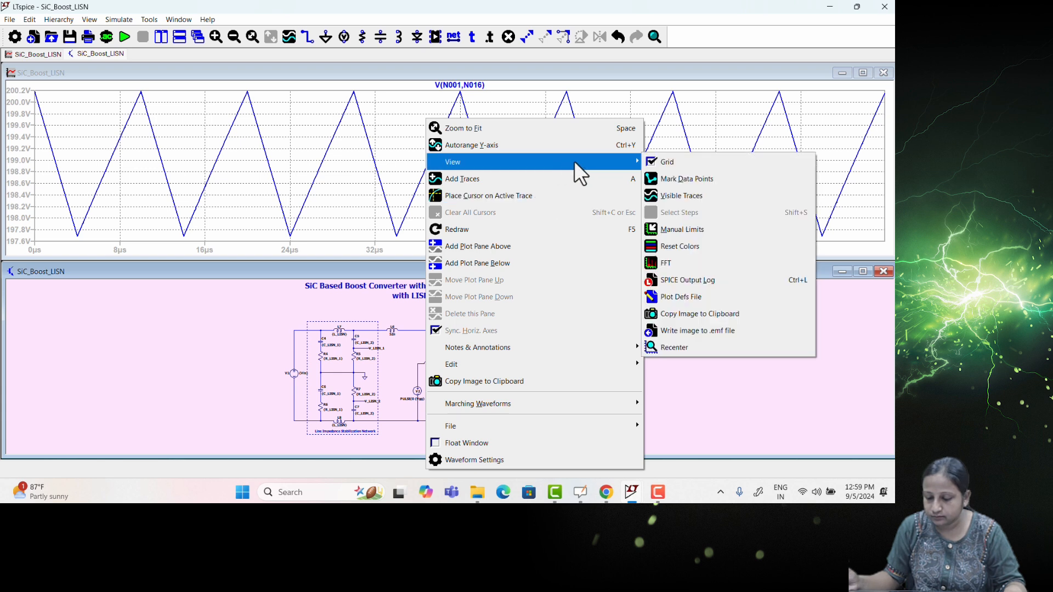
{"action": "left_click", "coordinate": [721, 264]}
{"action": "left_click_drag", "start_coordinate": [356, 122], "coordinate": [360, 129]}
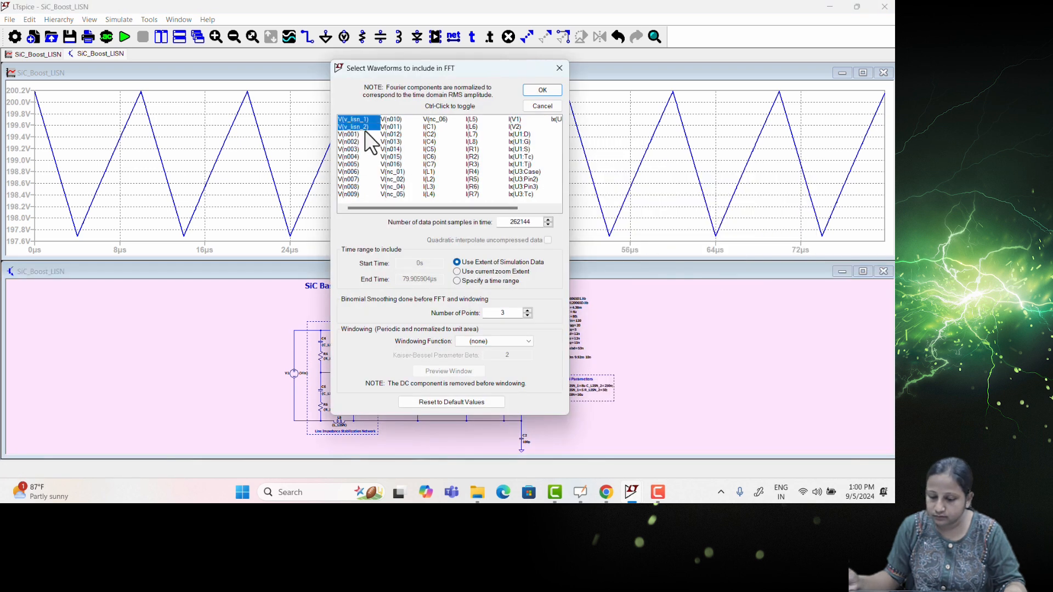
{"action": "left_click", "coordinate": [541, 90]}
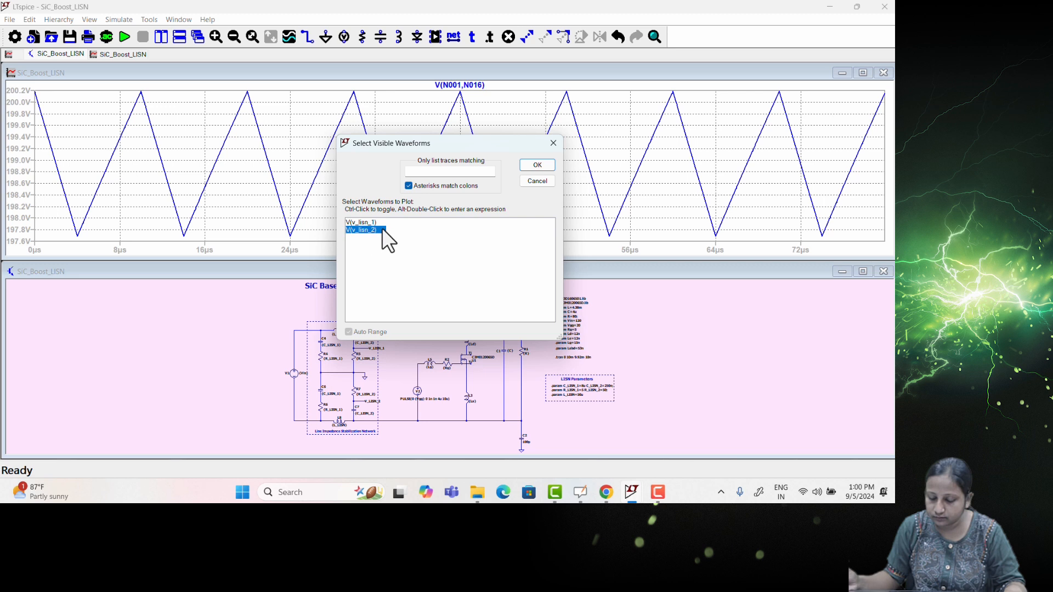
- Plot the differential-mode spectrum as (0.5*(V(v_lisn_1)-V(v_lisn_2)))/1u and maximize the FFT plot
{"action": "double_click", "coordinate": [408, 234], "text": "alt"}
{"action": "left_click_drag", "start_coordinate": [380, 251], "coordinate": [286, 252]}
{"action": "type", "text": "(0.5*(V(v_lisn_1)-V(v_lisn_2)))/1u"}
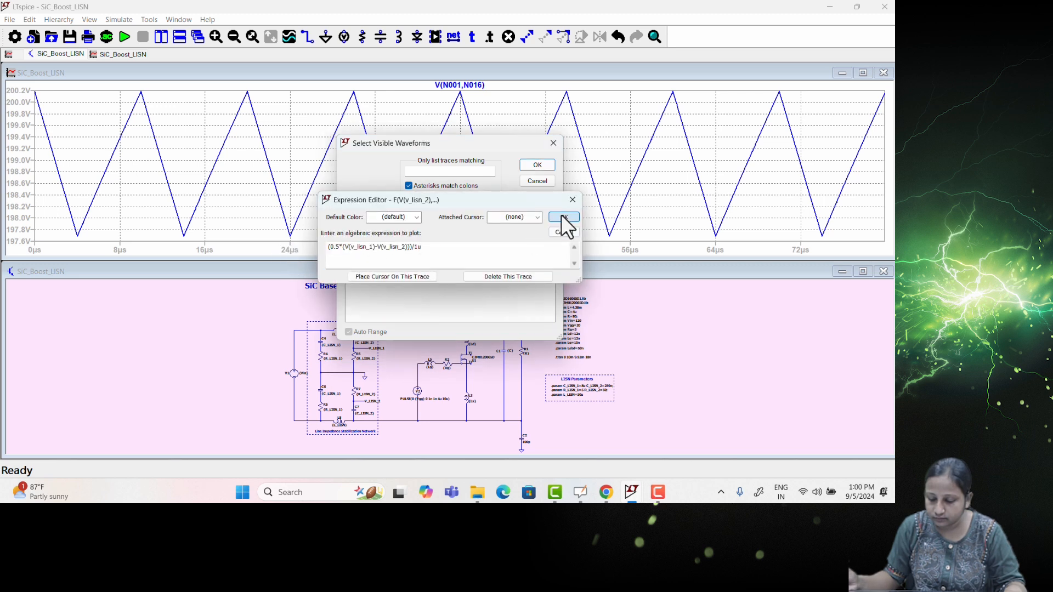
{"action": "left_click", "coordinate": [564, 217]}
{"action": "left_click", "coordinate": [538, 165]}
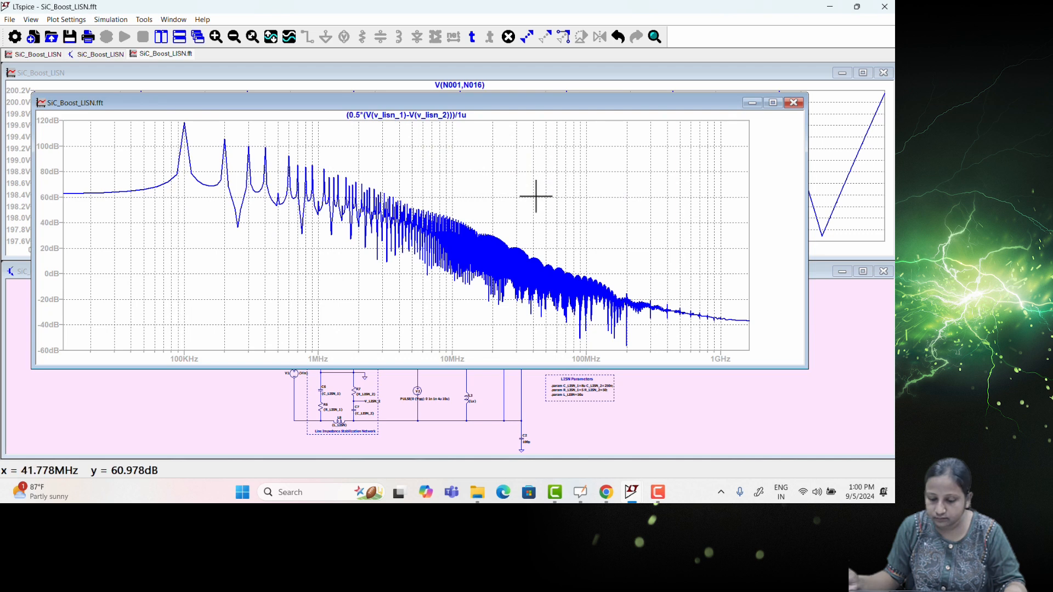
{"action": "double_click", "coordinate": [642, 104]}
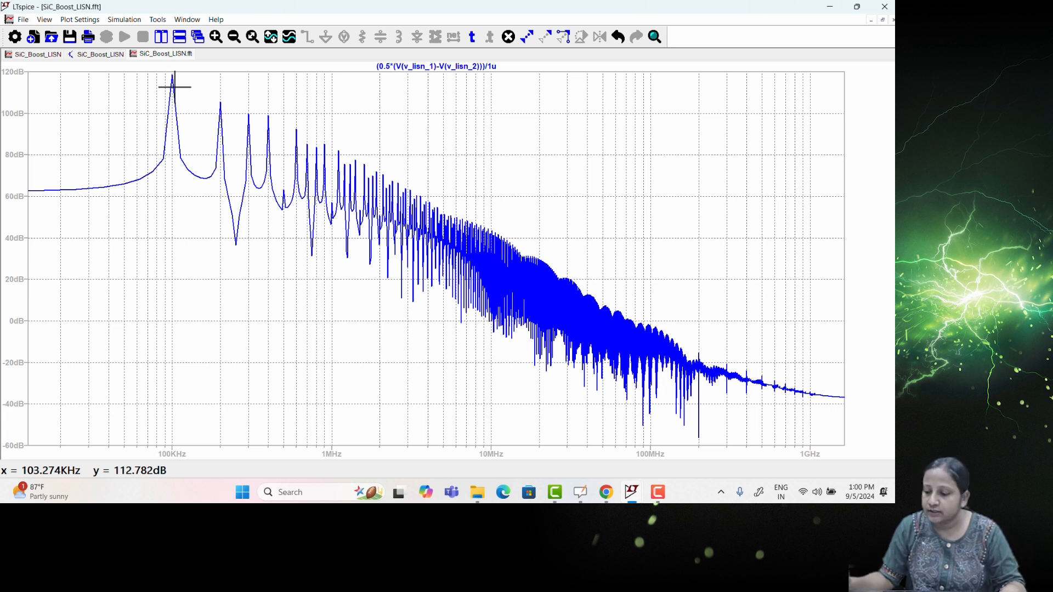
- Change the FFT trace expression to the common-mode form (0.5*(V(v_lisn_1)+V(v_lisn_2)))/1u
{"action": "right_click", "coordinate": [405, 66]}
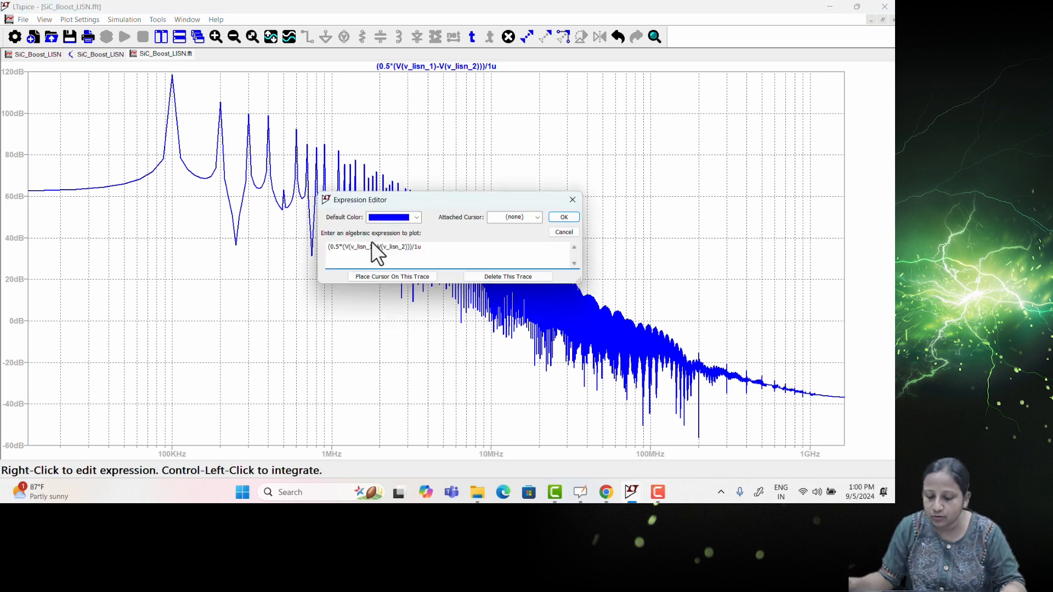
{"action": "key", "text": "BackSpace"}
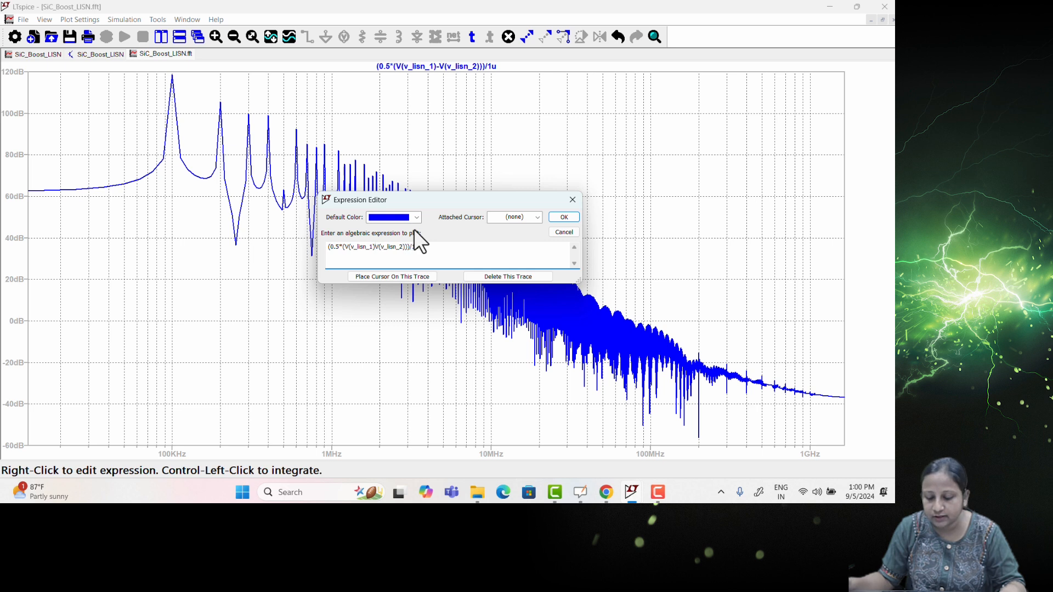
{"action": "type", "text": "+"}
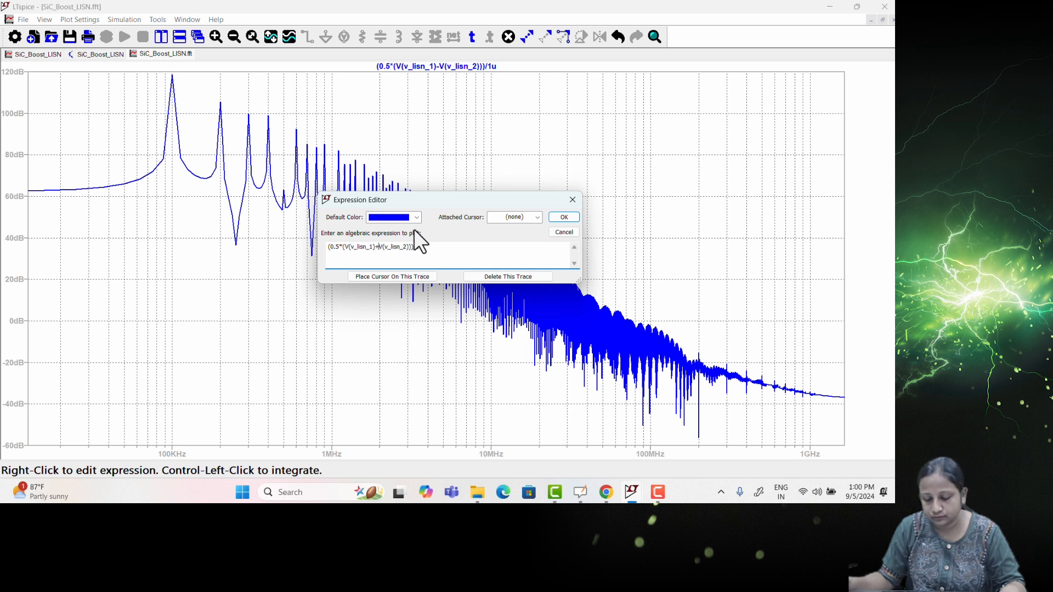
{"action": "left_click", "coordinate": [560, 216]}
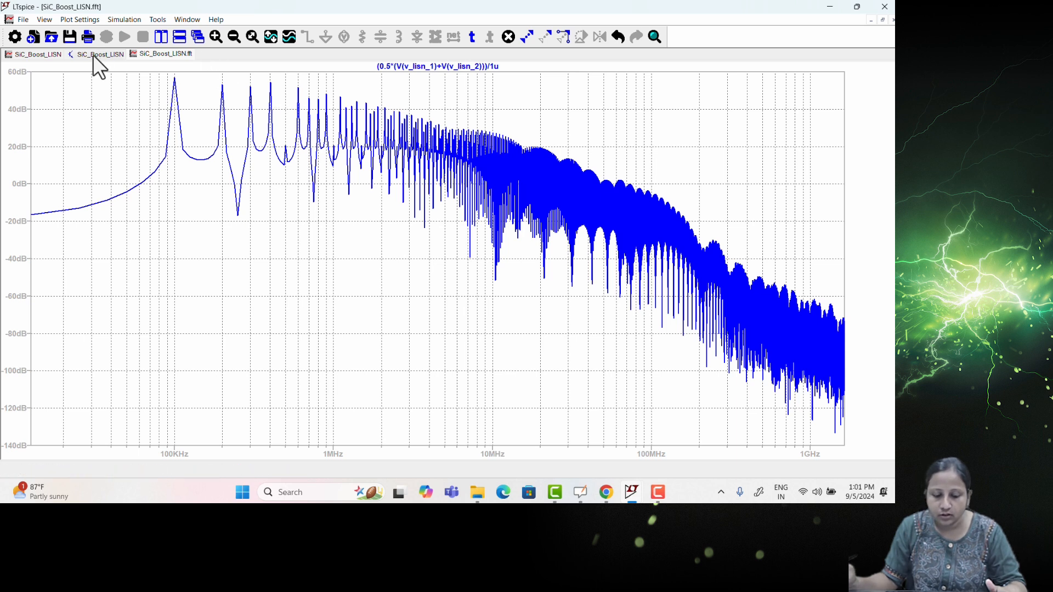
- Switch to the SiC_Boost_LISN + Filter schematic and set V2's pulse on-time to 4u and period to 10u
{"action": "mouse_move", "coordinate": [630, 494]}
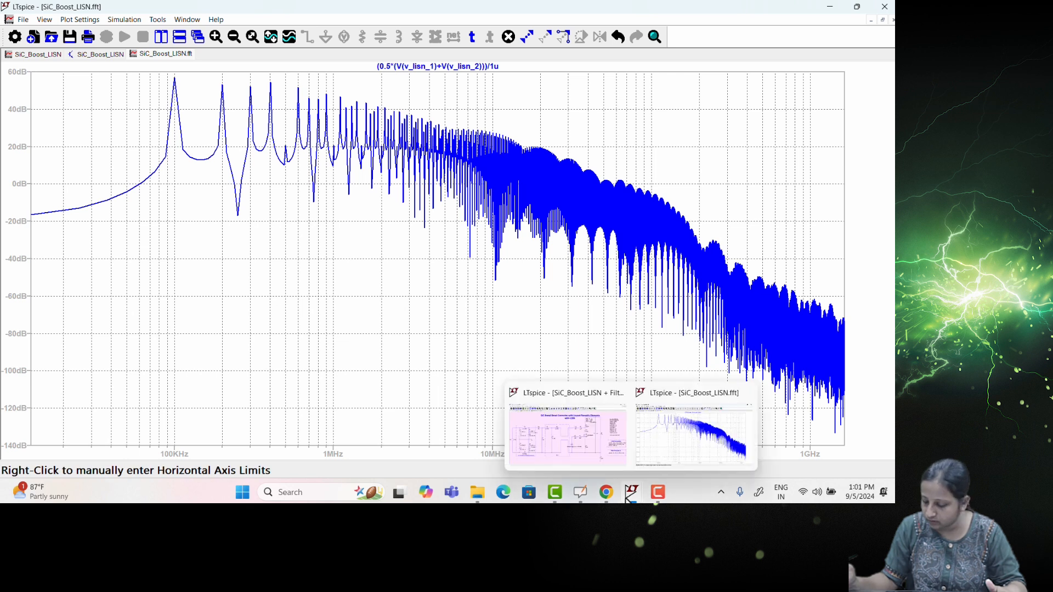
{"action": "left_click", "coordinate": [565, 456]}
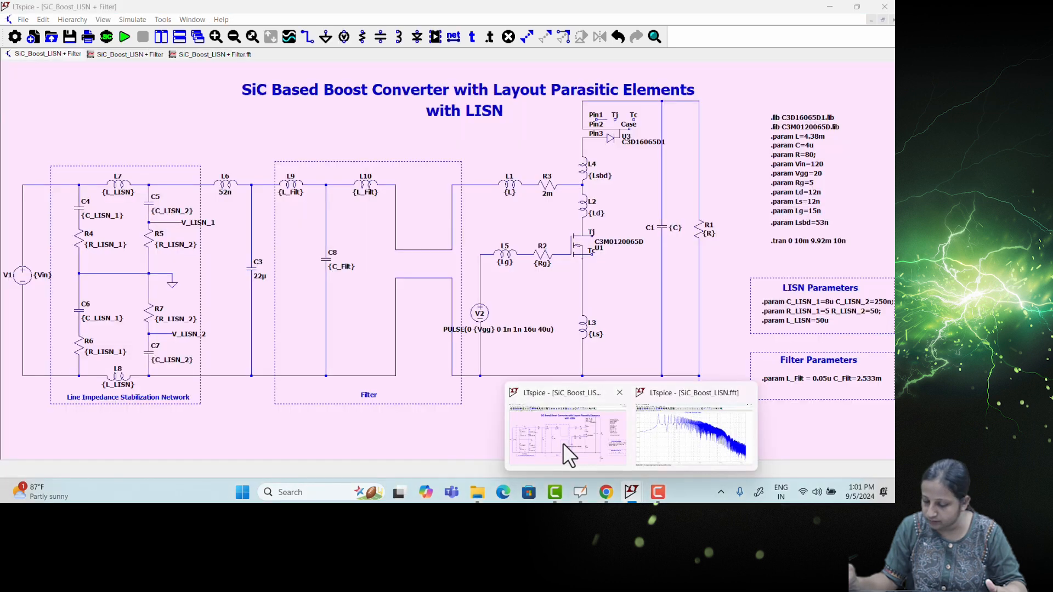
{"action": "right_click", "coordinate": [487, 328]}
{"action": "left_click", "coordinate": [536, 229]}
{"action": "right_click", "coordinate": [523, 330]}
{"action": "left_click", "coordinate": [427, 267]}
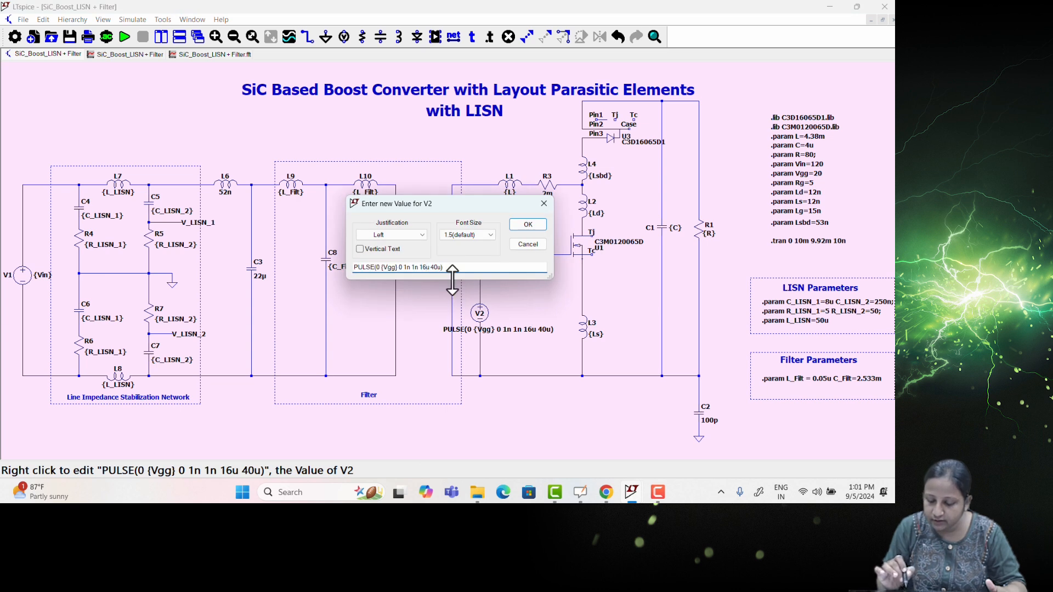
{"action": "key", "text": "BackSpace"}
{"action": "key", "text": "BackSpace"}
{"action": "type", "text": "4"}
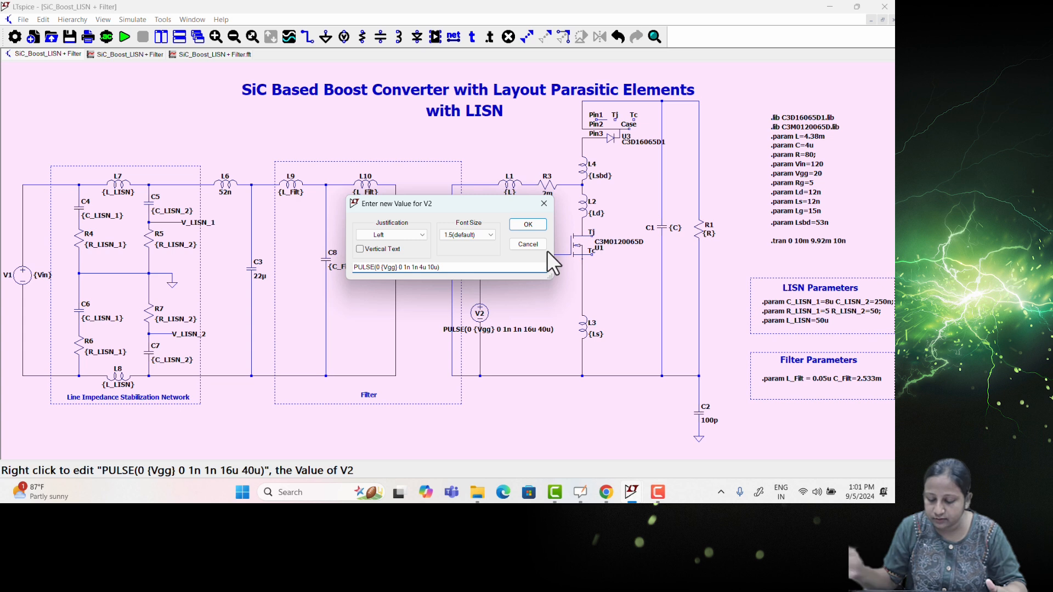
{"action": "left_click", "coordinate": [537, 224]}
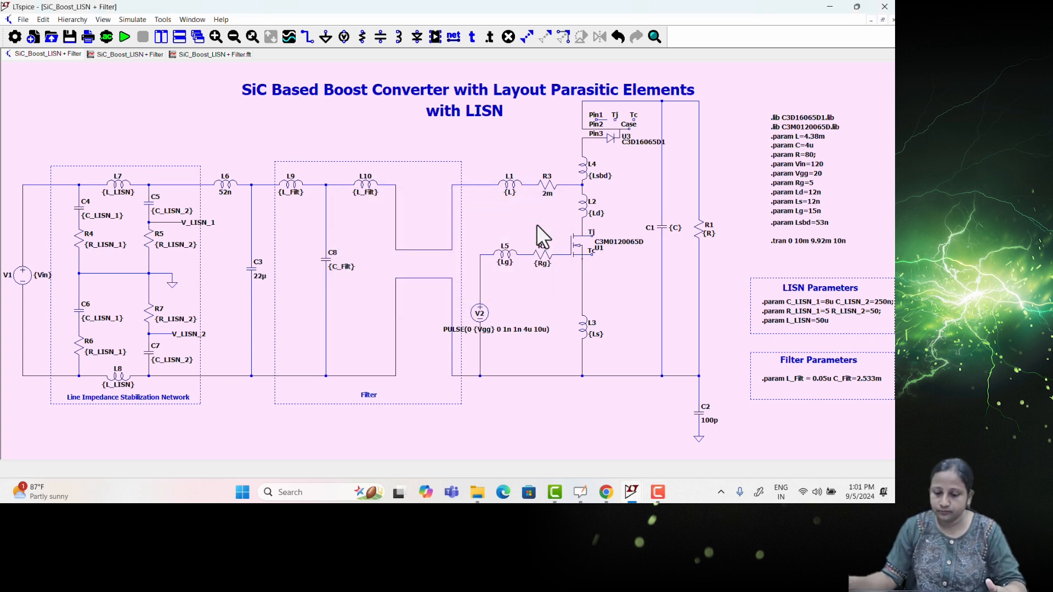
- Close the existing FFT plot of the filter schematic
{"action": "key", "text": "F3"}
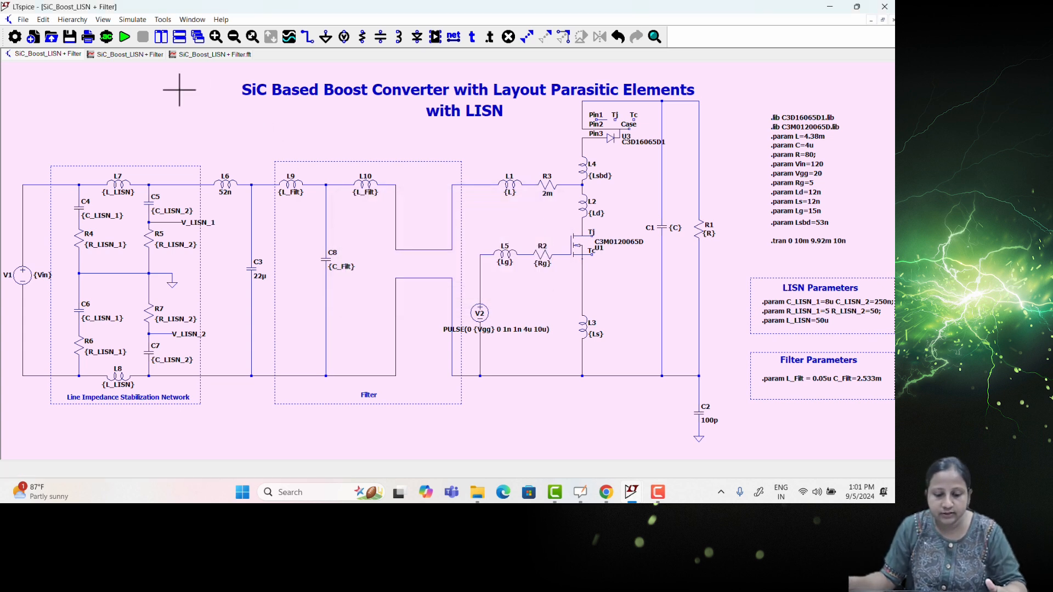
{"action": "left_click", "coordinate": [211, 54]}
{"action": "right_click", "coordinate": [211, 54]}
{"action": "left_click", "coordinate": [237, 78]}
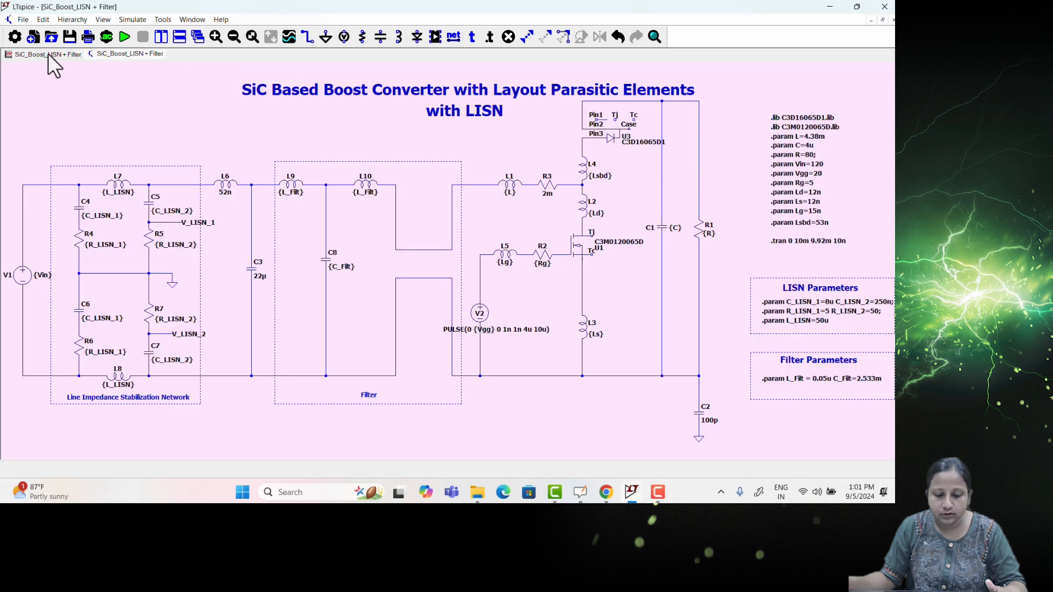
- Run the simulation of the filter circuit and delete the V(v_lisn_1) trace from its waveform plot
{"action": "left_click", "coordinate": [123, 38]}
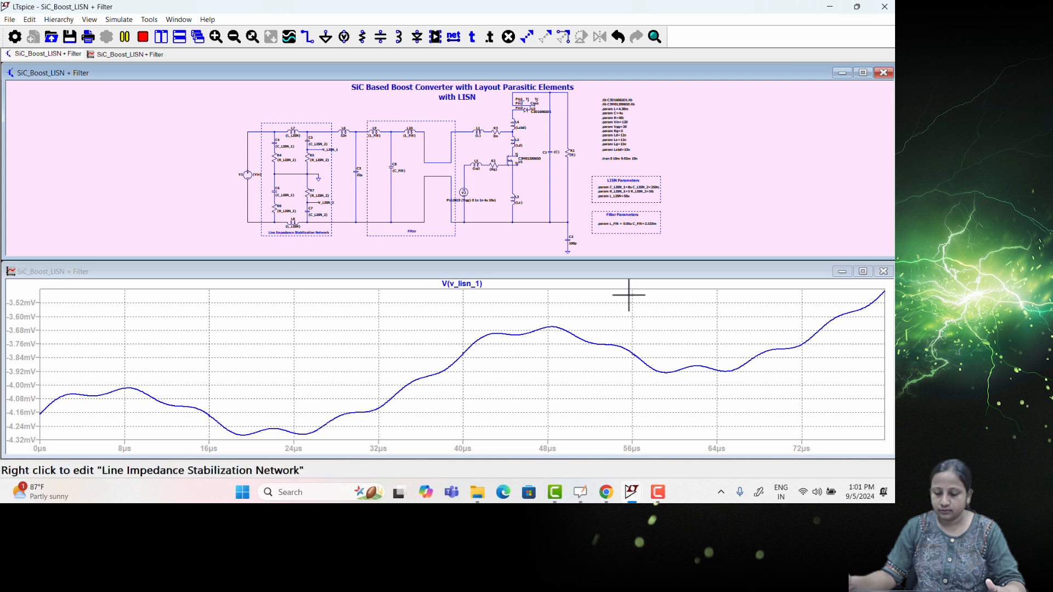
{"action": "right_click", "coordinate": [475, 286]}
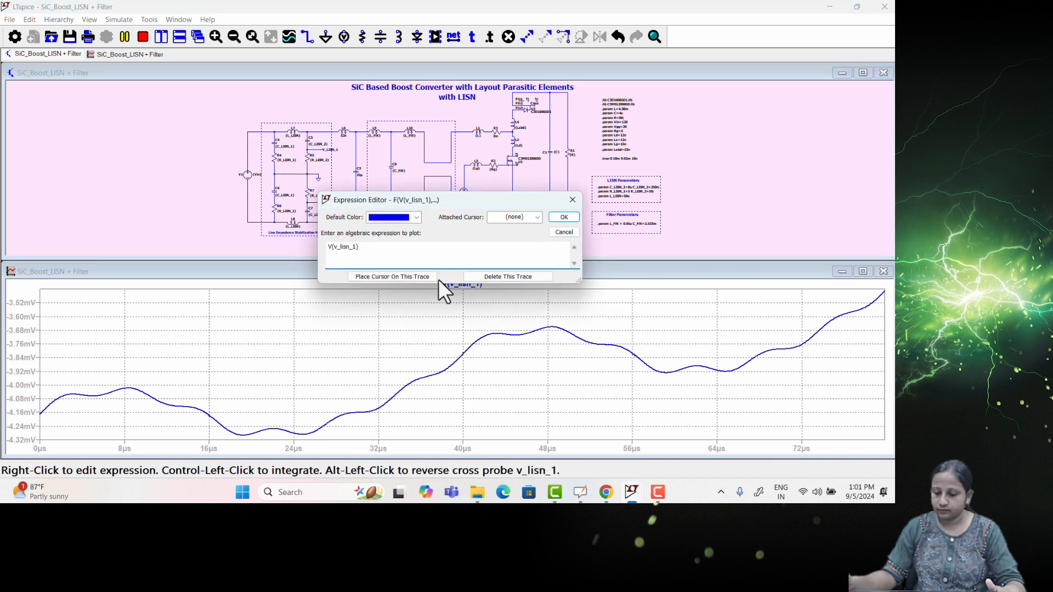
{"action": "left_click", "coordinate": [489, 272]}
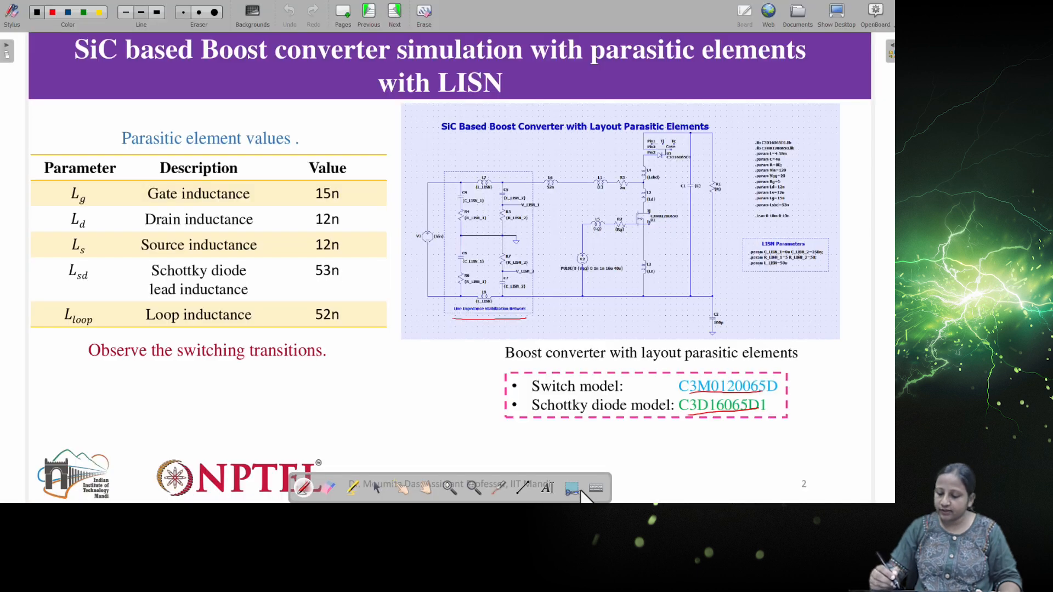
- Page through the OpenBoard lecture notes to the handwritten steps for designing the filter
{"action": "left_click", "coordinate": [369, 11]}
{"action": "left_click", "coordinate": [395, 13]}
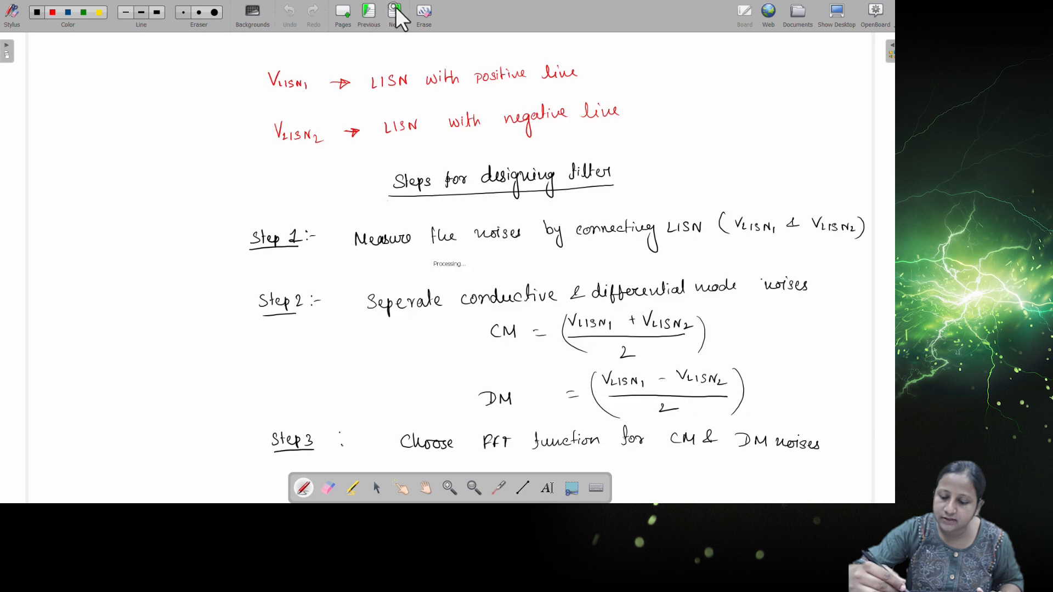